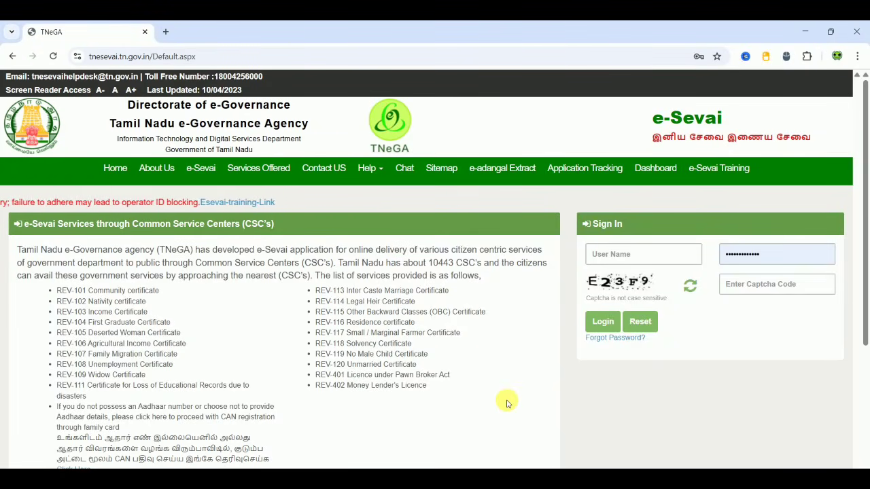
Step: Fill in the captcha code on the CAN registration sign-in form and choose Operator as the operator type
{"action": "scroll", "coordinate": [507, 404], "scroll_direction": "down", "scroll_amount": 3}
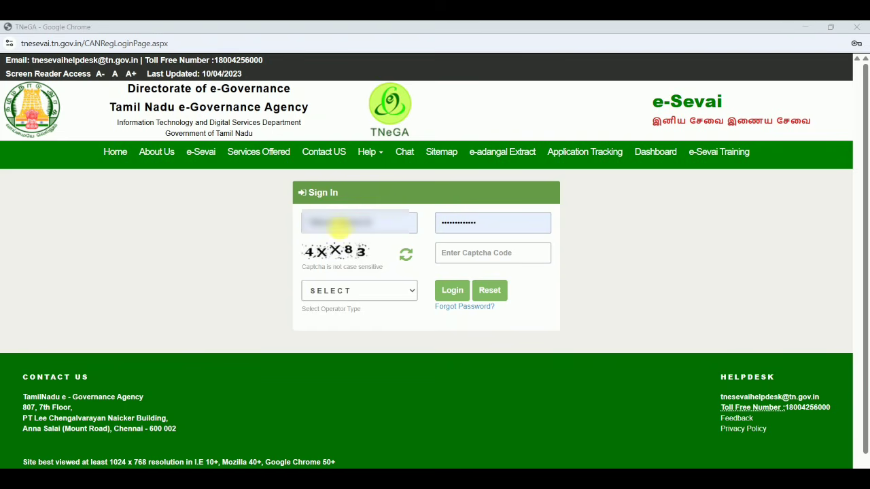
{"action": "left_click", "coordinate": [472, 252]}
{"action": "type", "text": "4"}
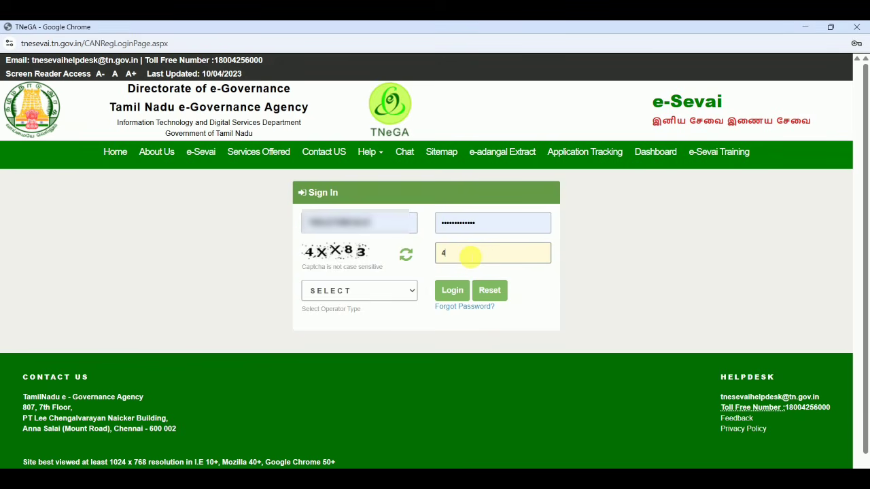
{"action": "type", "text": "XX83"}
{"action": "left_click", "coordinate": [353, 292]}
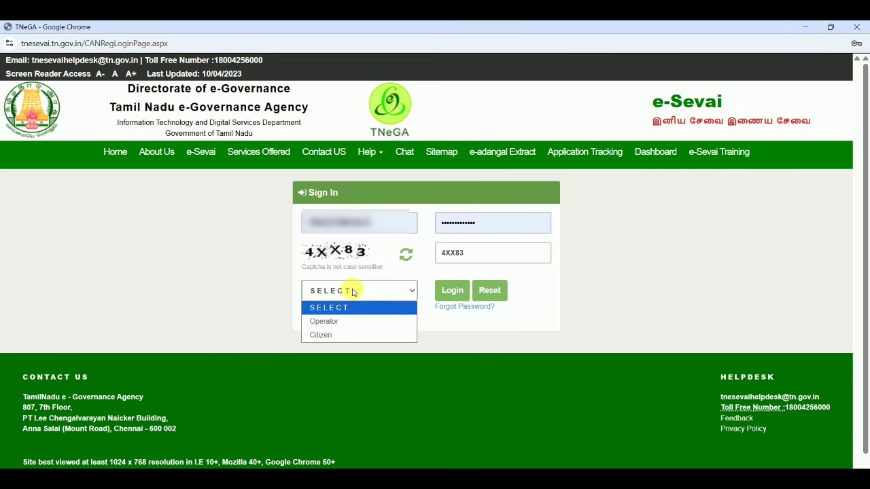
{"action": "left_click", "coordinate": [338, 322]}
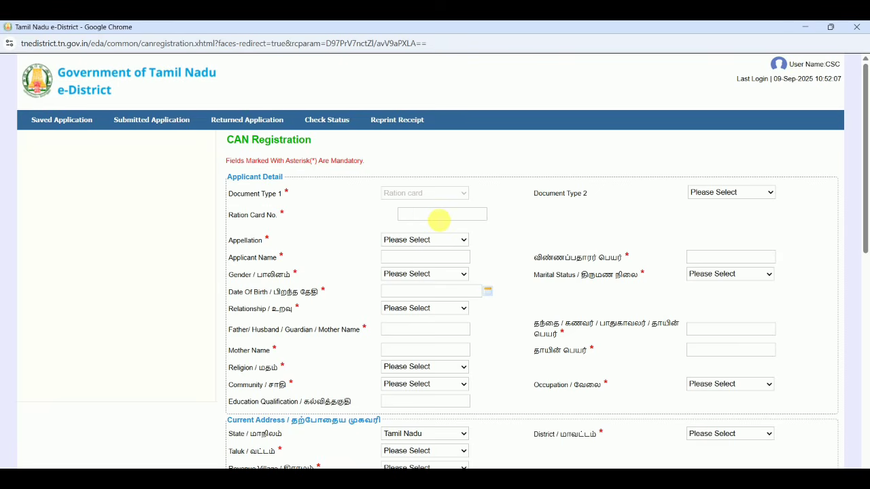
Step: Enter the applicant's ration card number in the CAN Registration form
{"action": "left_click", "coordinate": [439, 216]}
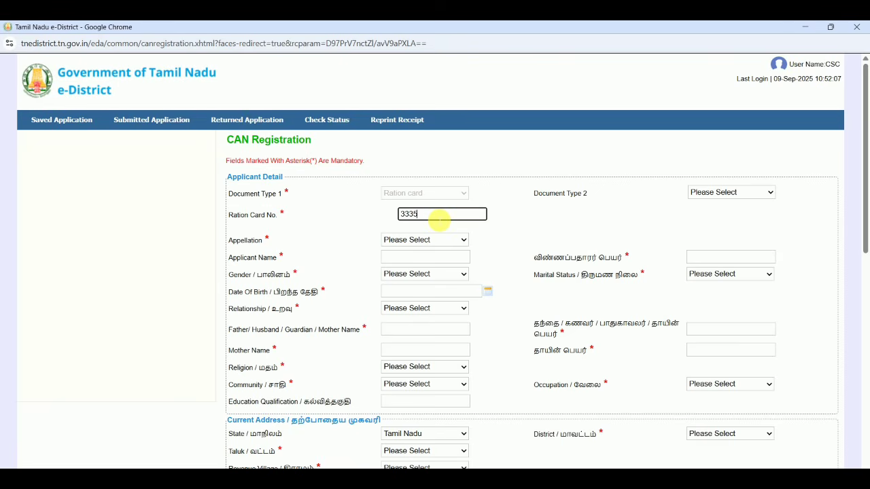
{"action": "left_click", "coordinate": [545, 241]}
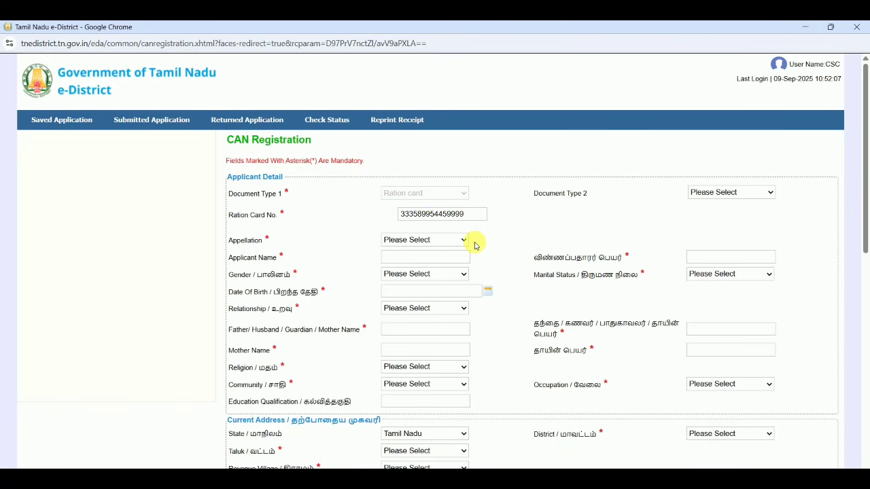
Step: Enter the applicant's name in both the English and Tamil name fields
{"action": "left_click", "coordinate": [398, 242]}
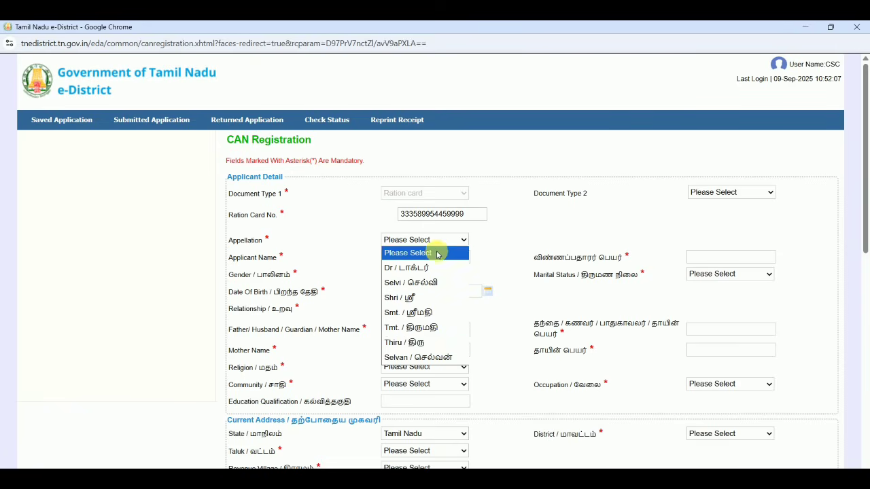
{"action": "left_click", "coordinate": [508, 225]}
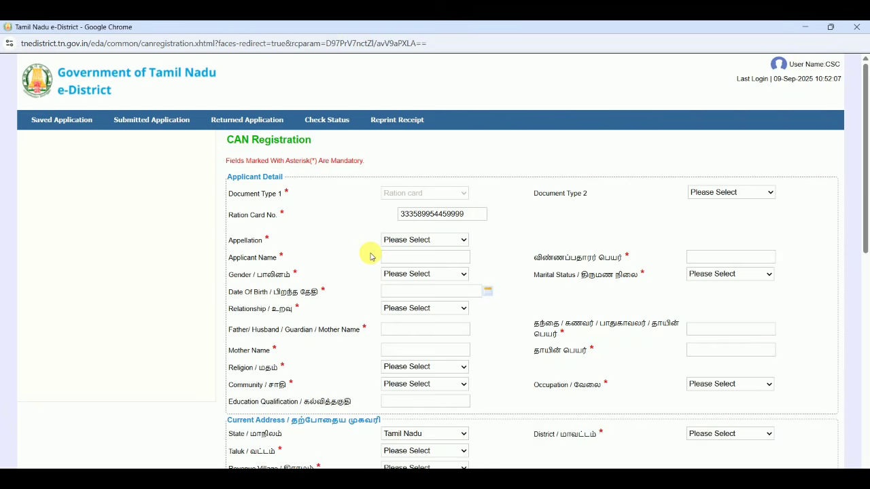
{"action": "left_click", "coordinate": [425, 257]}
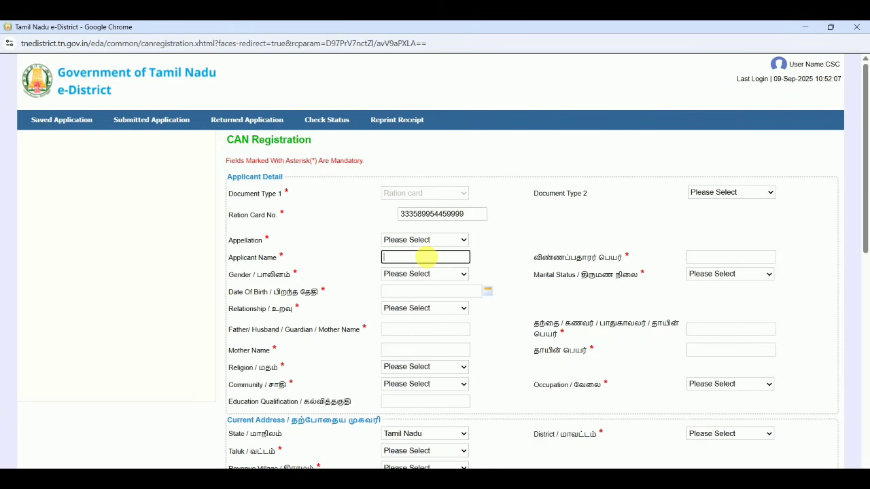
{"action": "type", "text": "XXXXXXXXXXX"}
{"action": "left_click", "coordinate": [705, 257]}
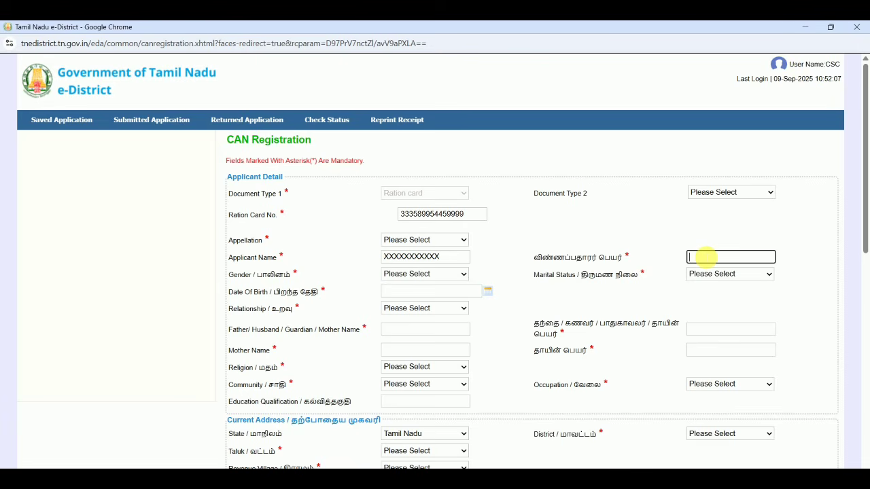
{"action": "type", "text": "XXXXXXXX"}
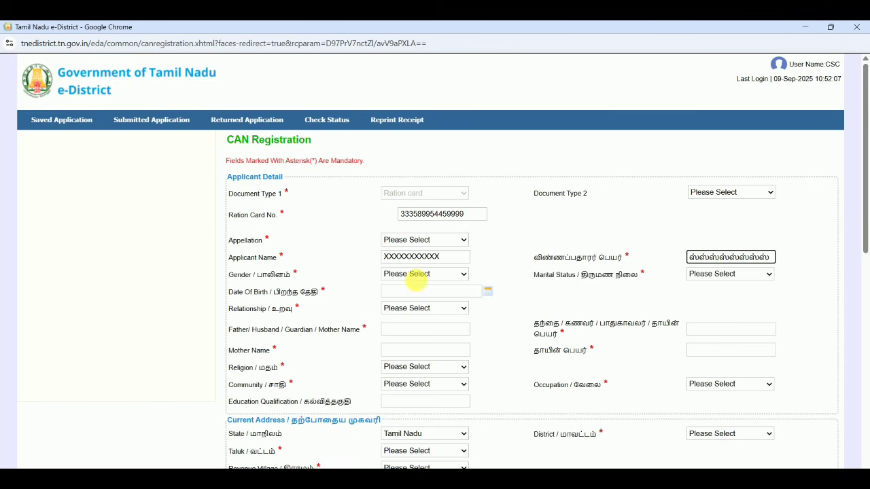
Step: Set the applicant's appellation to Thiru and the gender to Male
{"action": "left_click", "coordinate": [423, 275]}
{"action": "left_click", "coordinate": [423, 277]}
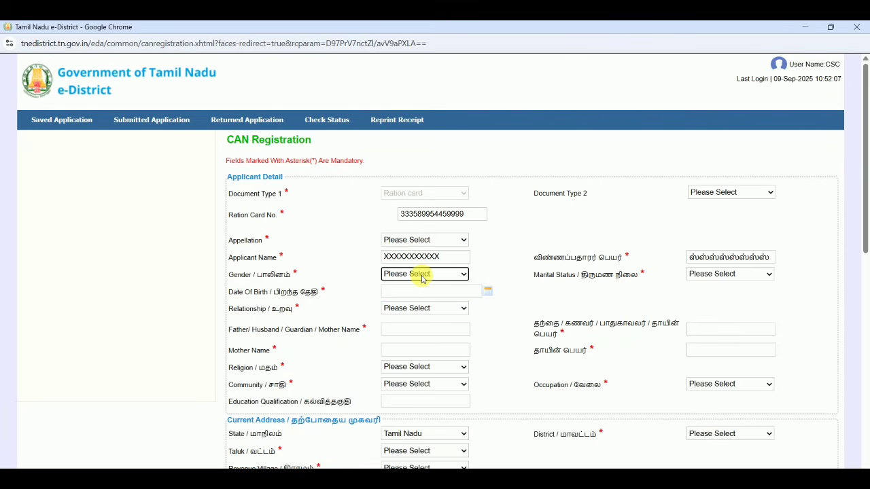
{"action": "left_click", "coordinate": [445, 239]}
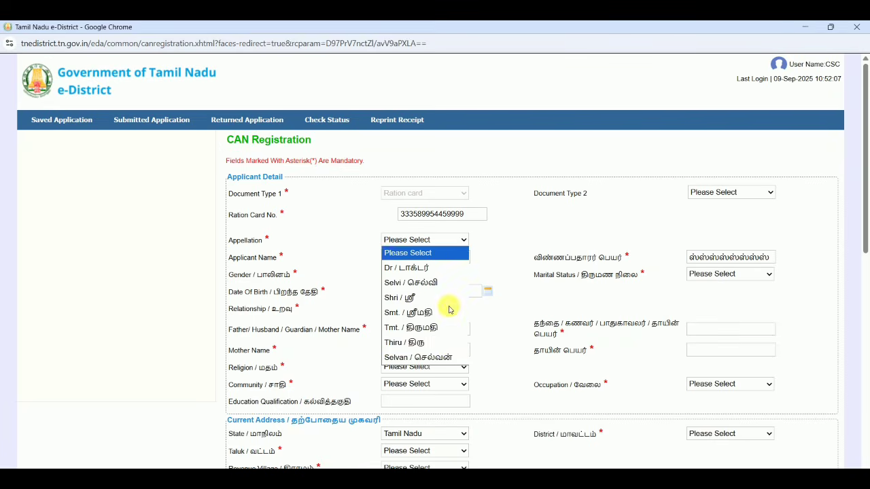
{"action": "left_click", "coordinate": [451, 348]}
{"action": "left_click", "coordinate": [441, 276]}
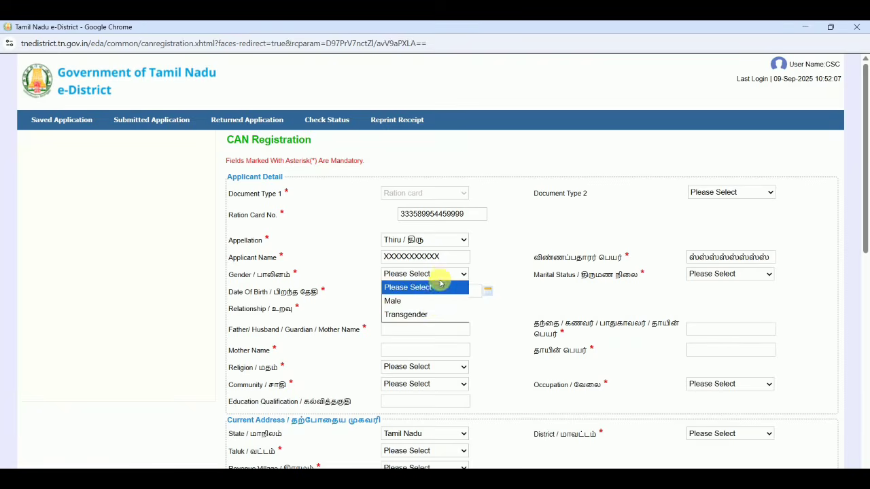
{"action": "left_click", "coordinate": [435, 301]}
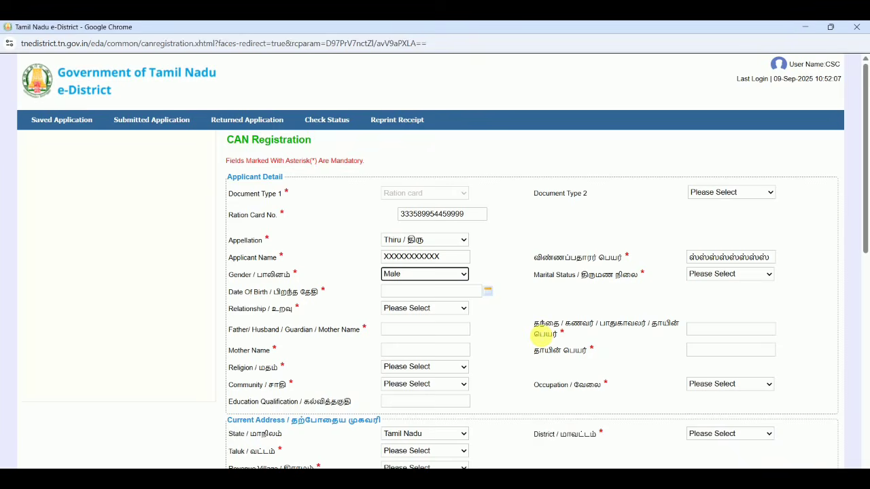
Step: Set the applicant's marital status to Unmarried
{"action": "left_click", "coordinate": [637, 299]}
{"action": "left_click", "coordinate": [731, 274]}
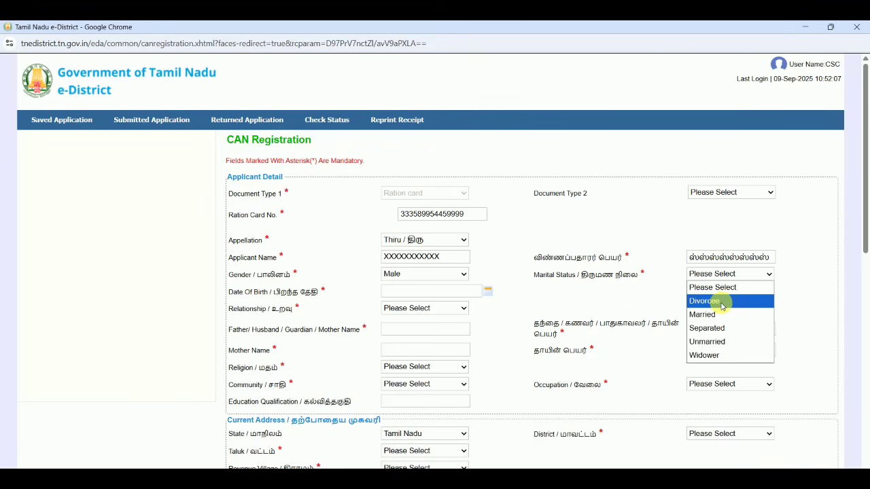
{"action": "left_click", "coordinate": [717, 342]}
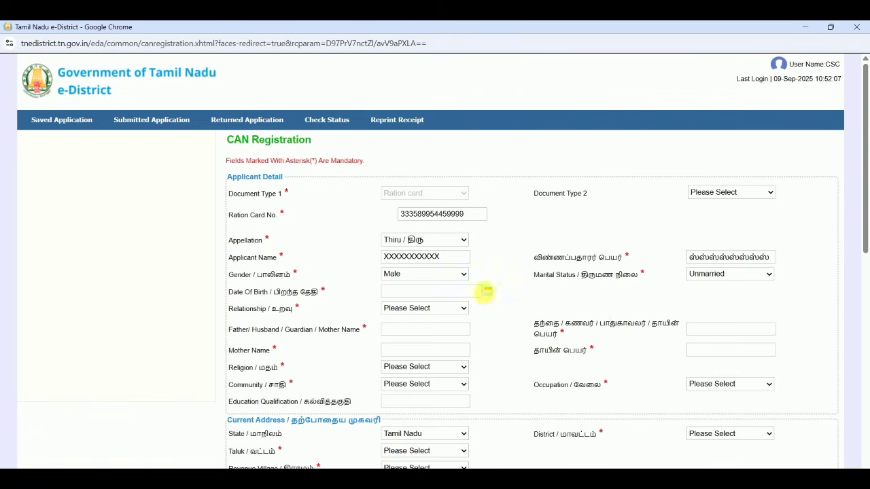
Step: Choose the applicant's date of birth, picking the year, month and day from the calendar
{"action": "left_click", "coordinate": [487, 291]}
{"action": "left_click", "coordinate": [446, 306]}
{"action": "left_click", "coordinate": [460, 310]}
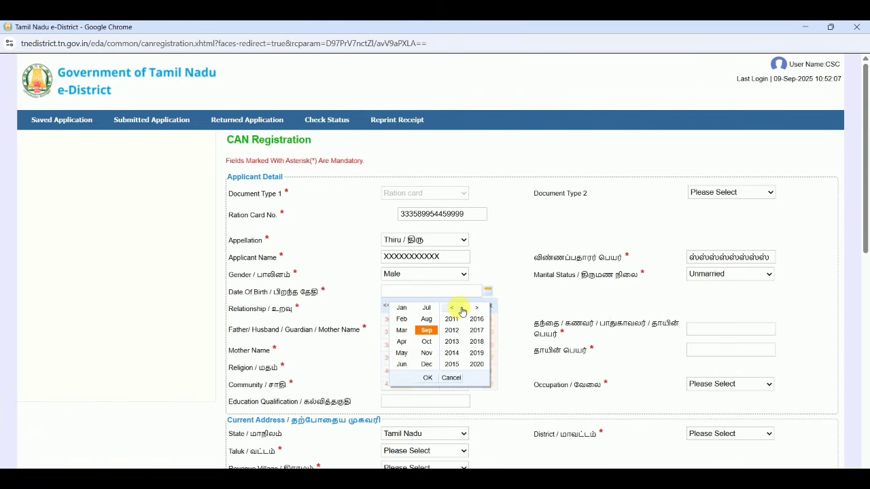
{"action": "left_click", "coordinate": [476, 318]}
{"action": "left_click", "coordinate": [456, 345]}
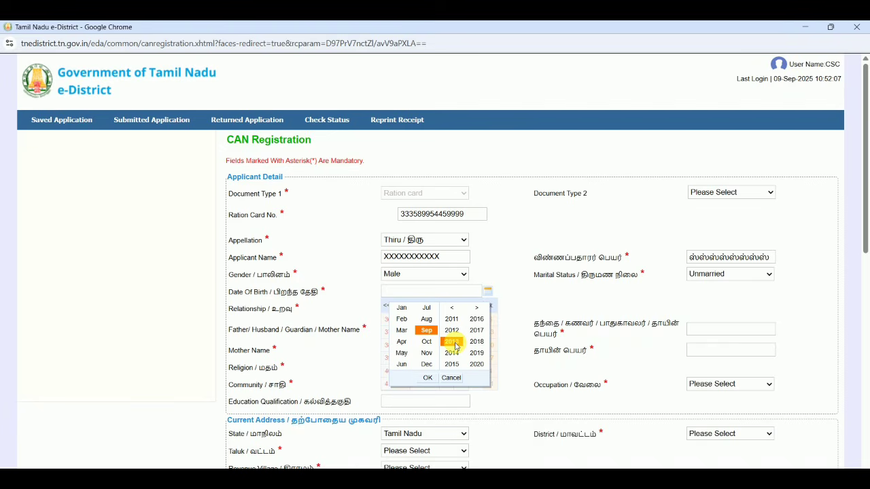
{"action": "left_click", "coordinate": [430, 379]}
{"action": "left_click", "coordinate": [439, 351]}
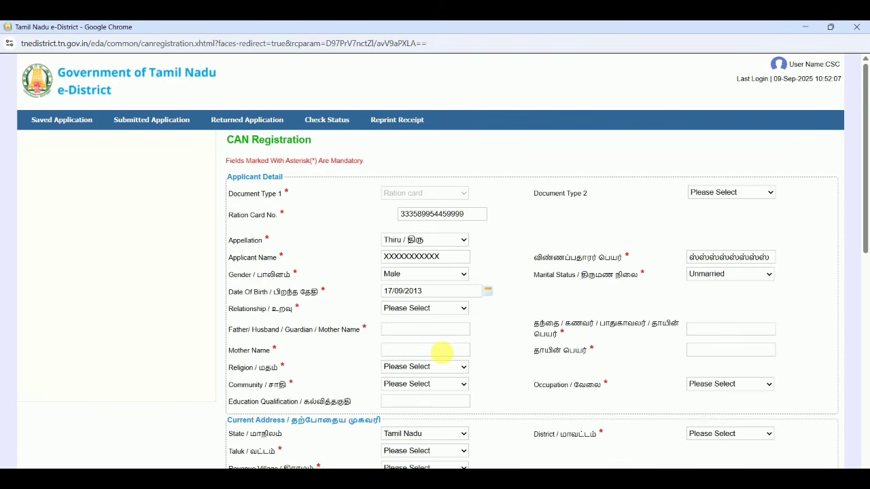
Step: Set the relationship to Father and enter the father's name in the English and Tamil fields
{"action": "left_click", "coordinate": [408, 312]}
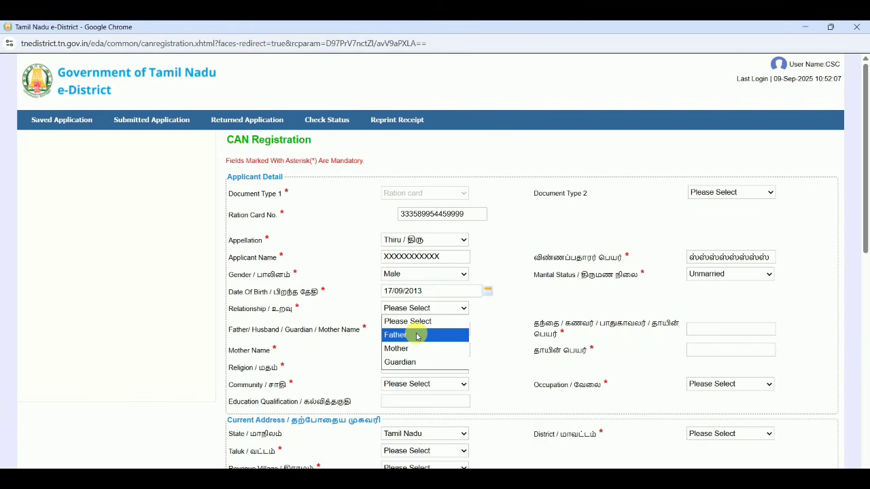
{"action": "left_click", "coordinate": [416, 335]}
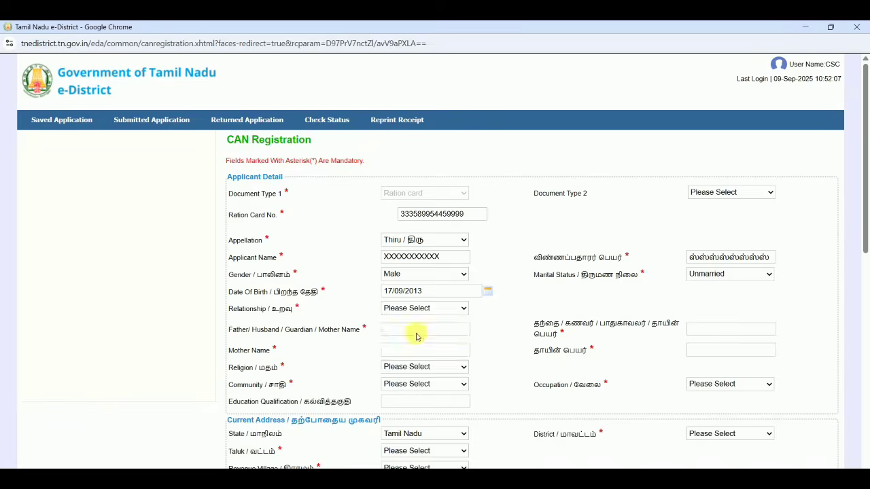
{"action": "left_click", "coordinate": [416, 332]}
{"action": "type", "text": "XXXXXX"}
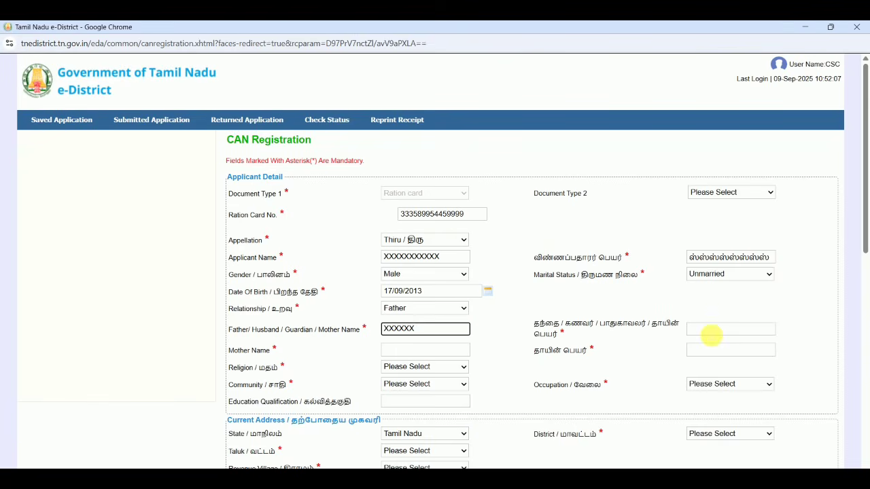
{"action": "left_click", "coordinate": [710, 333]}
{"action": "type", "text": "XXXXXX"}
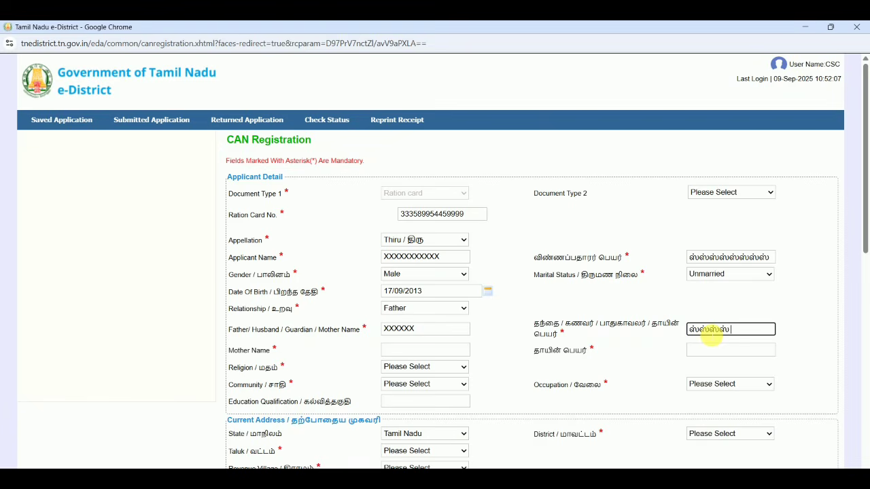
Step: Enter the mother's name in both the English and Tamil fields
{"action": "left_click", "coordinate": [466, 349]}
{"action": "type", "text": "X"}
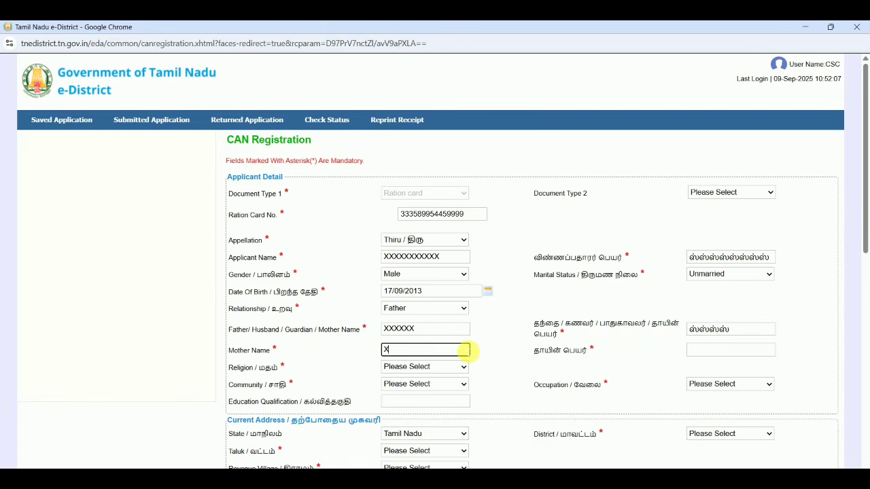
{"action": "type", "text": "XXXXXXXXXXX"}
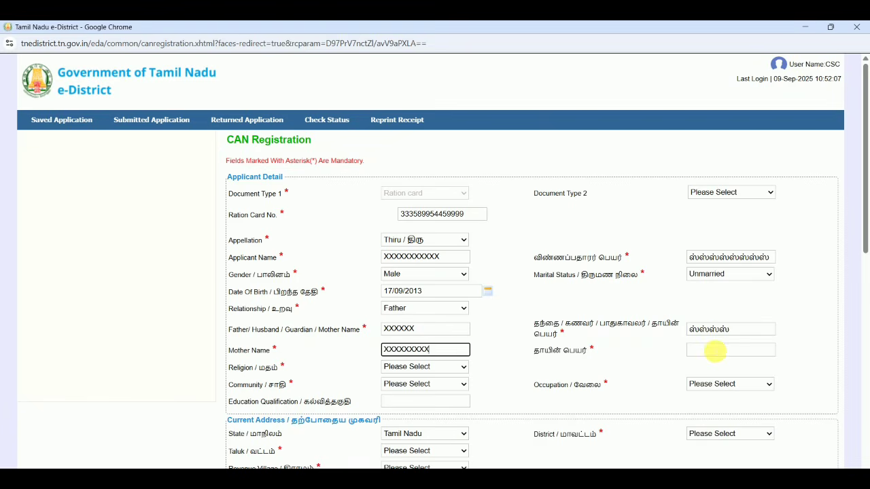
{"action": "left_click", "coordinate": [714, 350]}
{"action": "type", "text": "XXXXXXXXXX"}
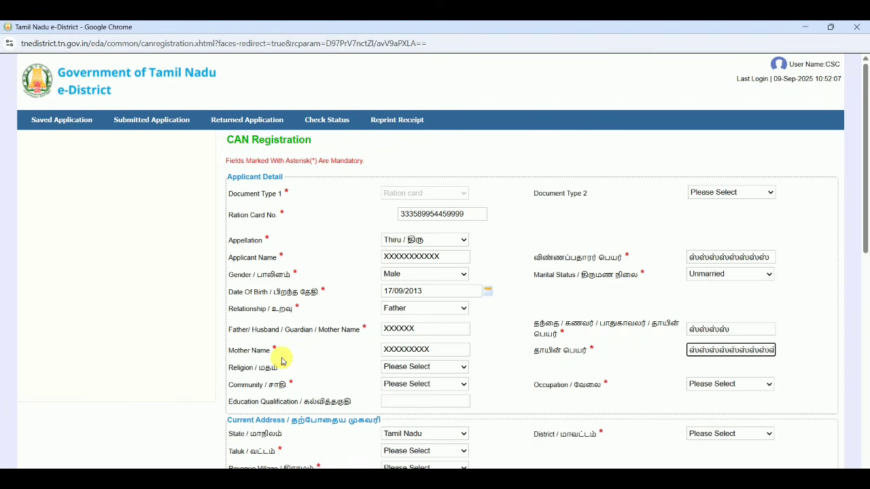
Step: Set the applicant's religion to Hindu and the community to BC
{"action": "left_click", "coordinate": [453, 367]}
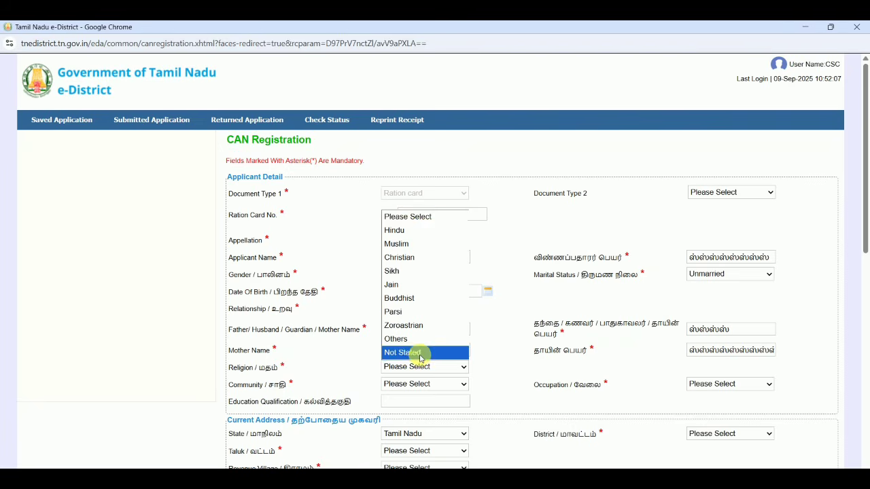
{"action": "left_click", "coordinate": [407, 231]}
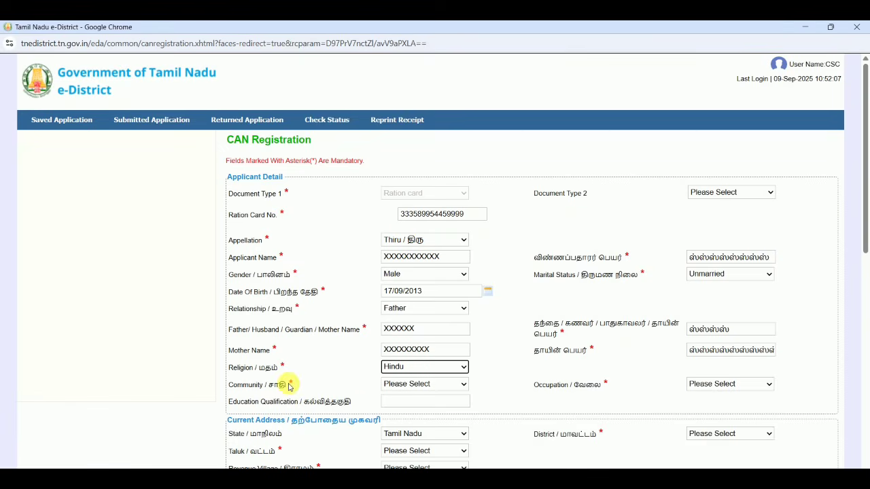
{"action": "left_click", "coordinate": [385, 386]}
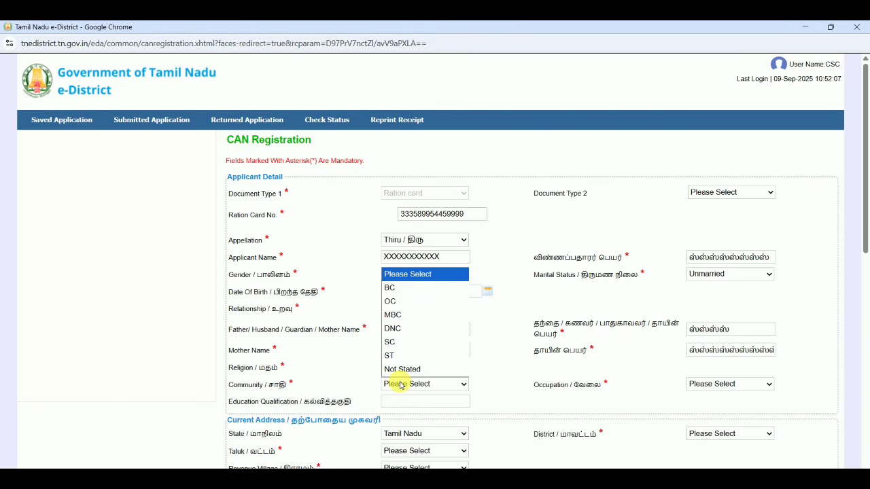
{"action": "left_click", "coordinate": [392, 286]}
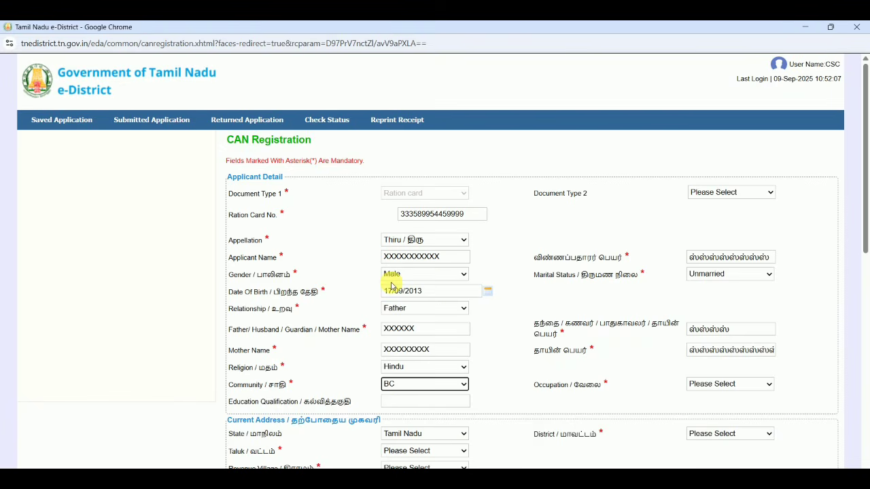
Step: Set the applicant's occupation to Not stated and enter UG as the education qualification
{"action": "left_click", "coordinate": [727, 384]}
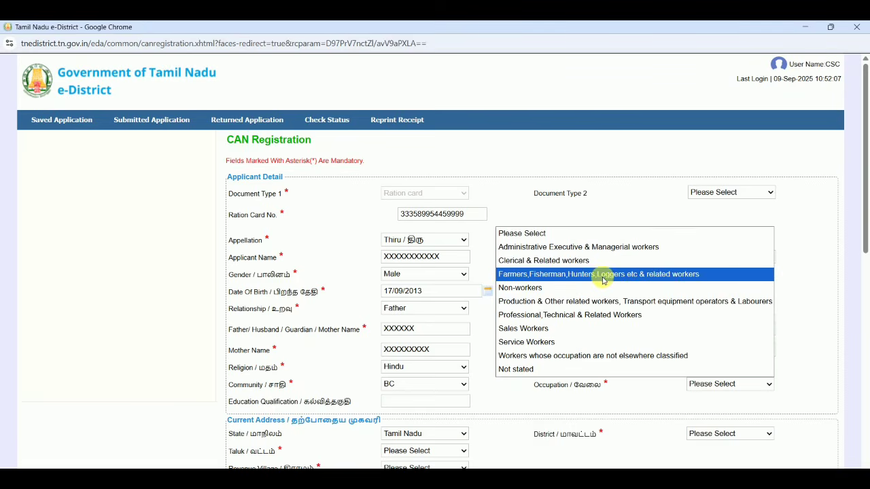
{"action": "left_click", "coordinate": [585, 370]}
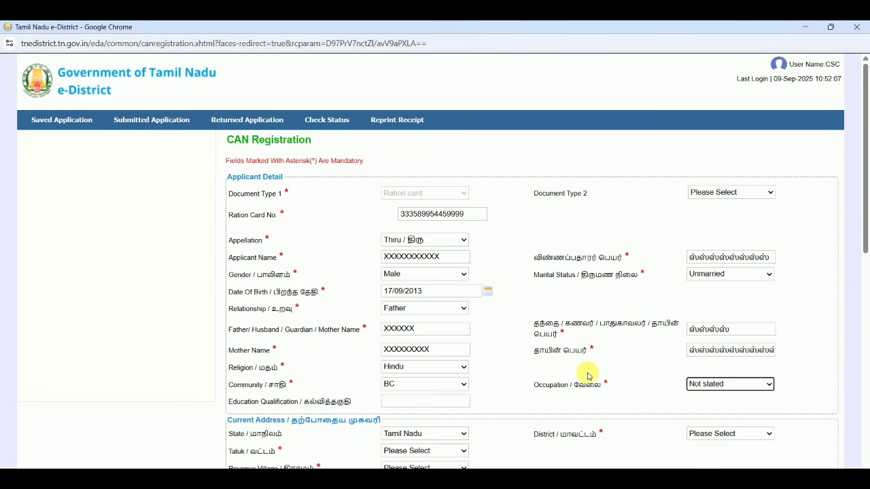
{"action": "left_click", "coordinate": [654, 396]}
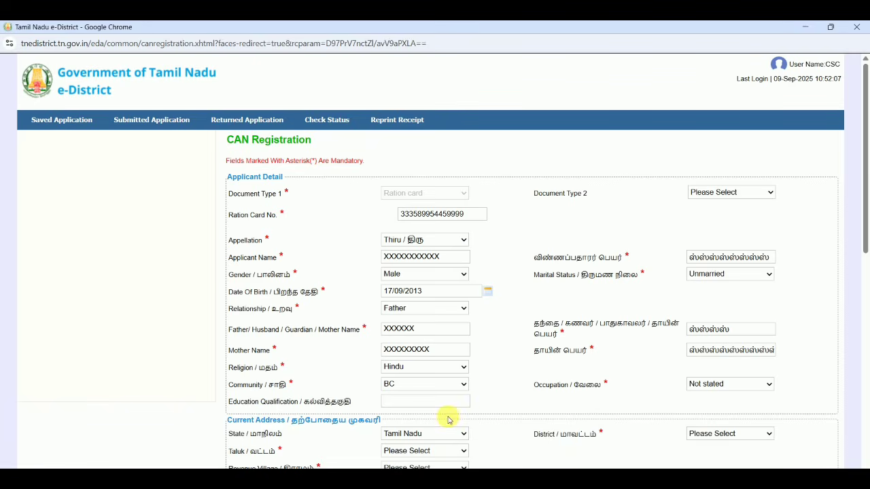
{"action": "left_click", "coordinate": [402, 404]}
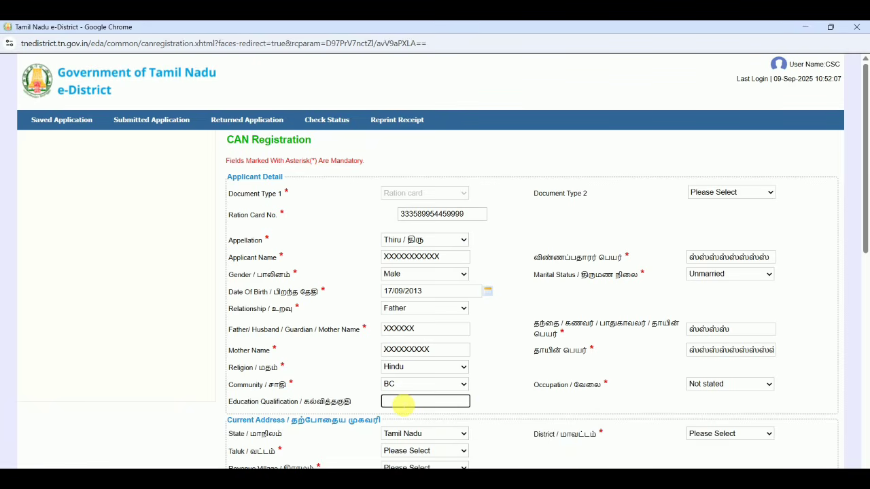
{"action": "type", "text": "UG"}
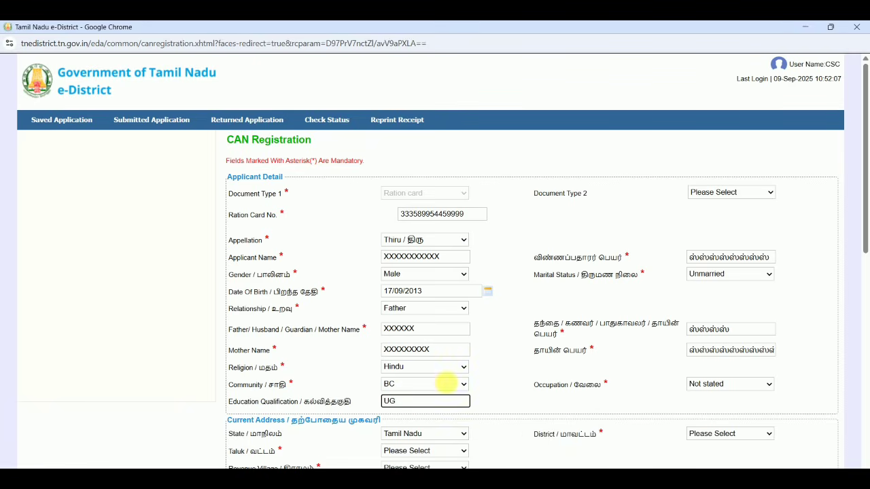
{"action": "left_click", "coordinate": [529, 378]}
Step: For the current address, choose district Tiruvannamalai, taluk Thandrampet and revenue village Kampattu (054)
{"action": "scroll", "coordinate": [530, 378], "scroll_direction": "down", "scroll_amount": 3}
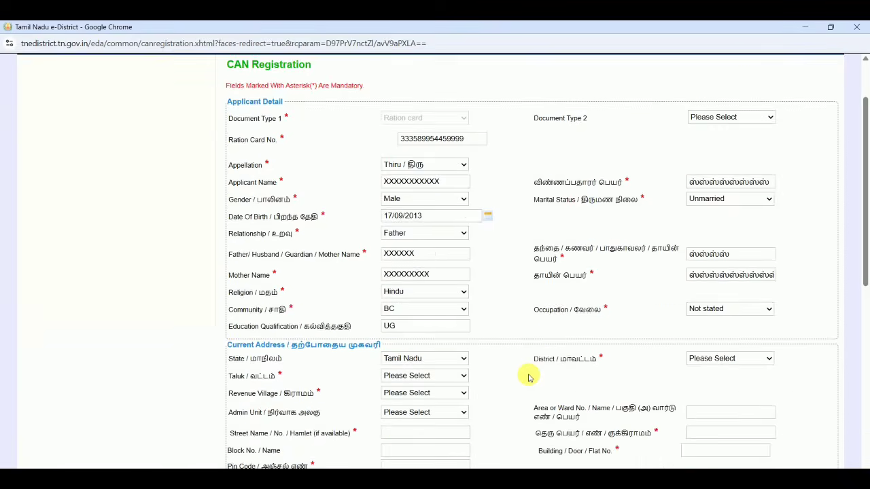
{"action": "scroll", "coordinate": [530, 378], "scroll_direction": "down", "scroll_amount": 2}
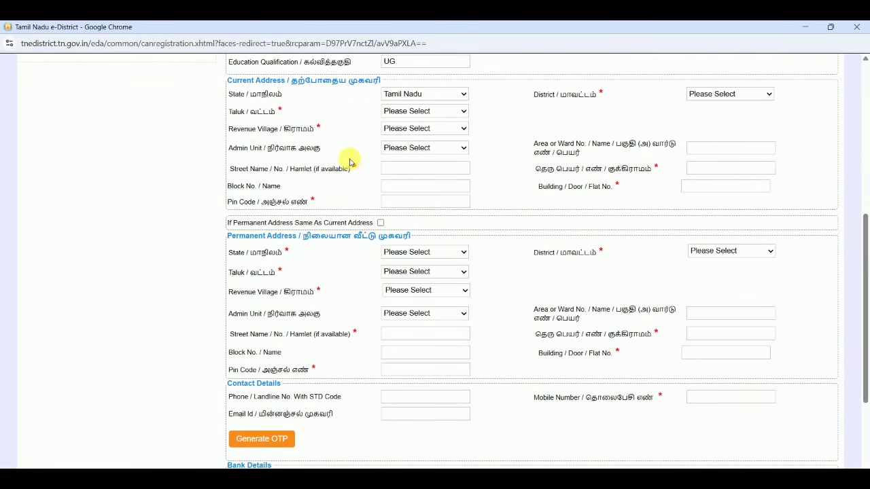
{"action": "left_click", "coordinate": [709, 106]}
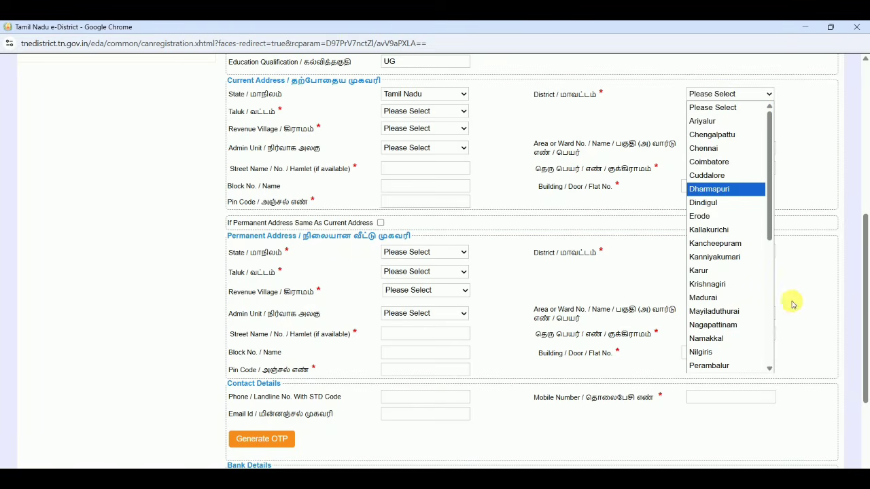
{"action": "left_click", "coordinate": [772, 352]}
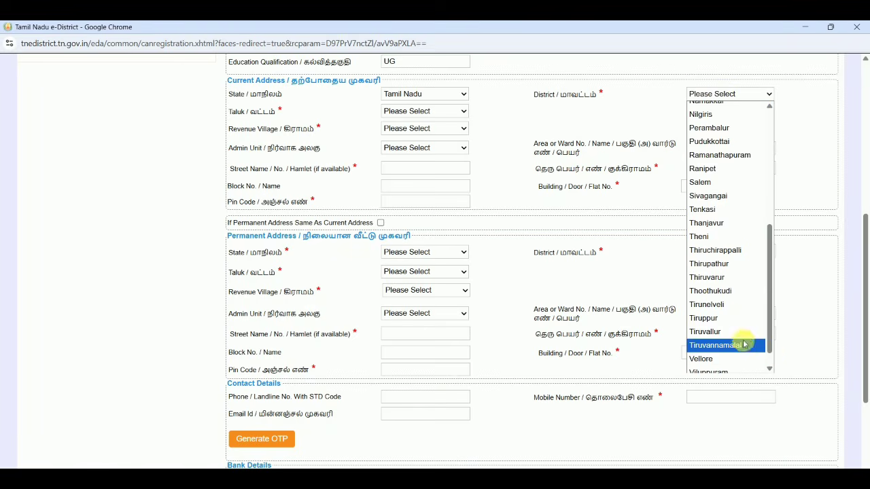
{"action": "left_click", "coordinate": [740, 345]}
{"action": "left_click", "coordinate": [422, 112]}
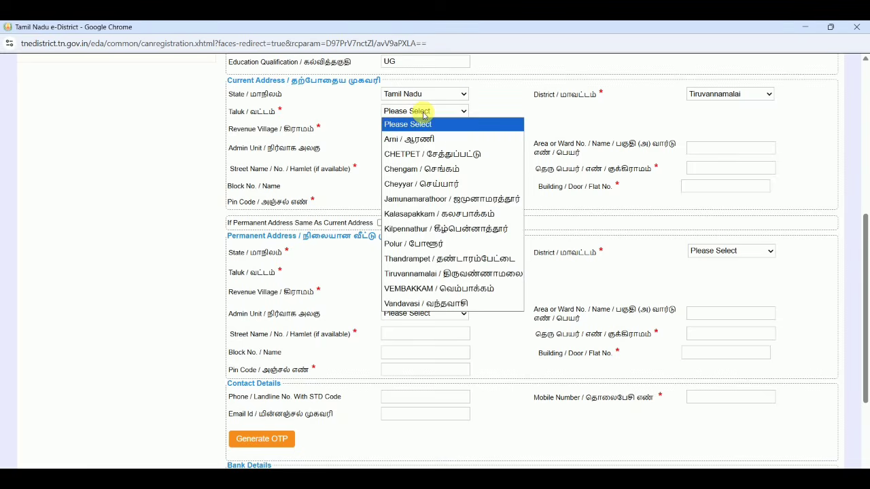
{"action": "left_click", "coordinate": [455, 258]}
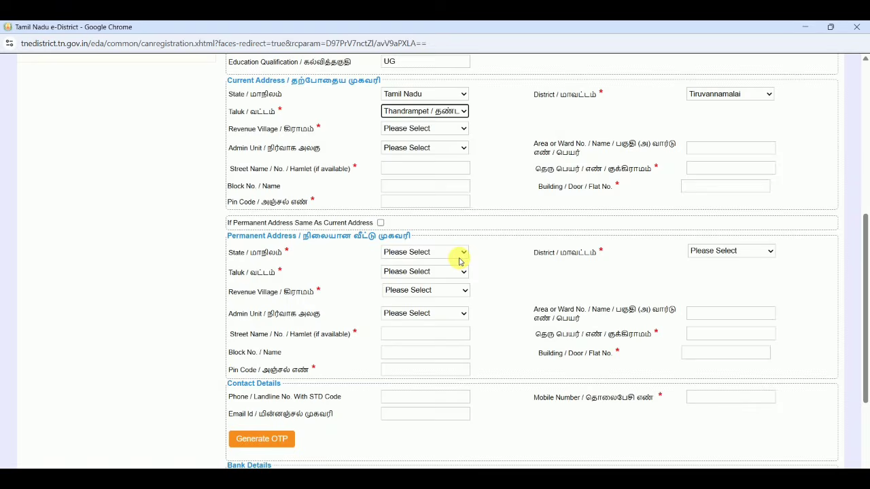
{"action": "left_click", "coordinate": [435, 129]}
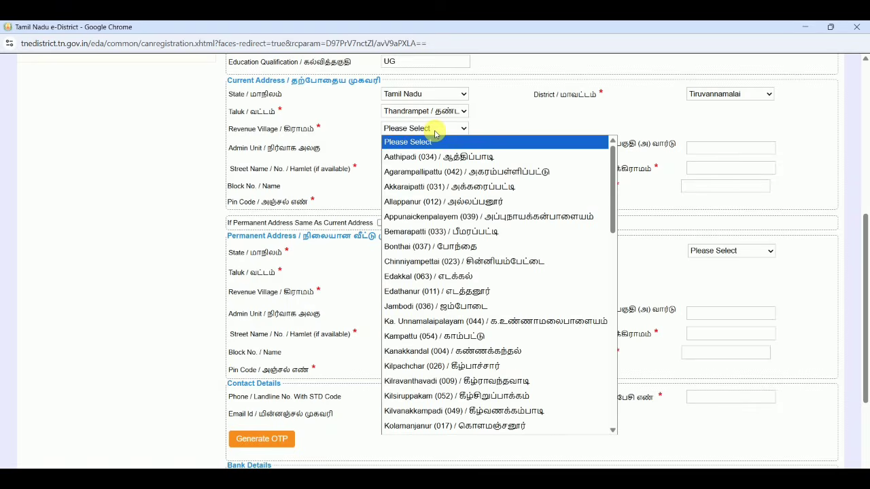
{"action": "left_click", "coordinate": [521, 337]}
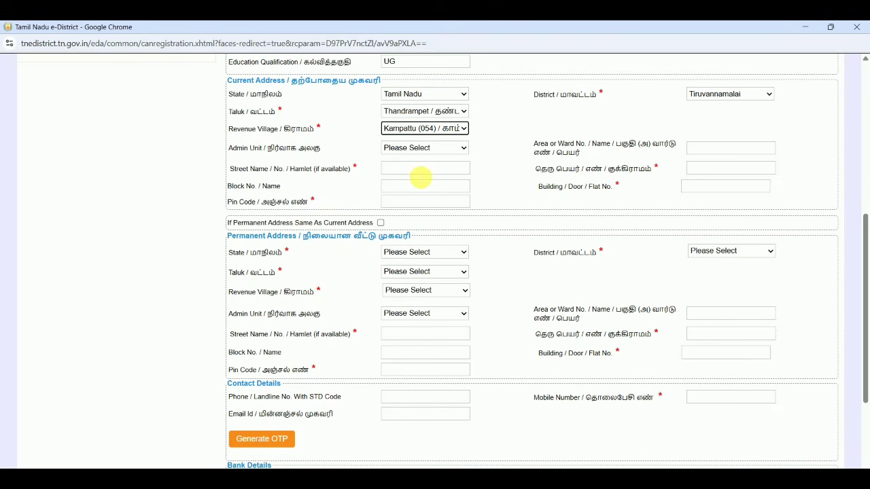
Step: Enter the current address's street name in both the English and Tamil fields
{"action": "left_click", "coordinate": [420, 170]}
{"action": "type", "text": "XXXXXXXXXXX"}
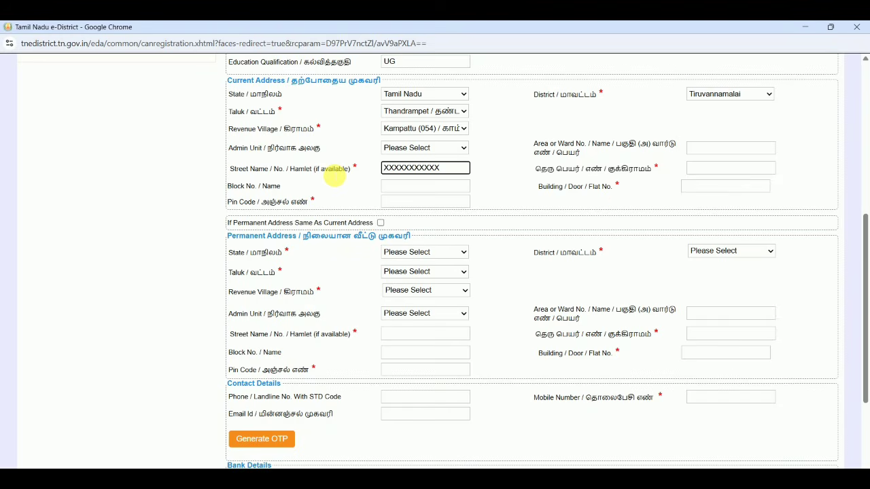
{"action": "left_click", "coordinate": [704, 169]}
{"action": "type", "text": "X"}
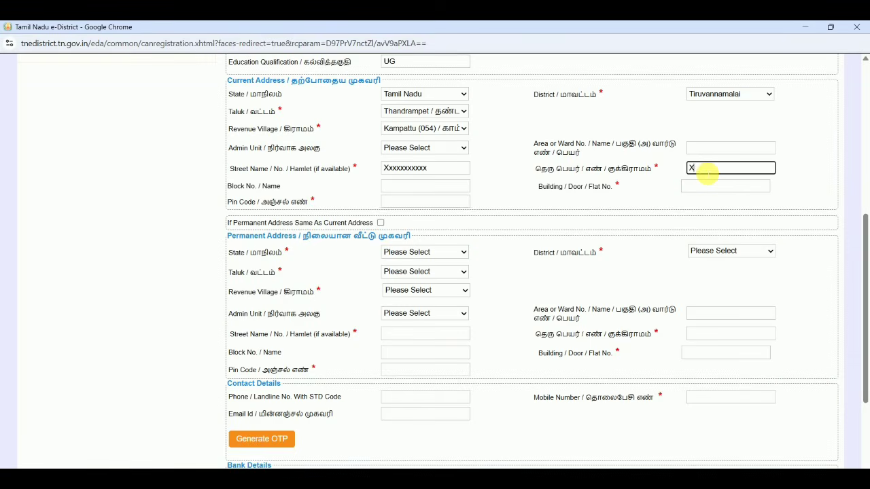
{"action": "type", "text": "XXXXXXXXXX"}
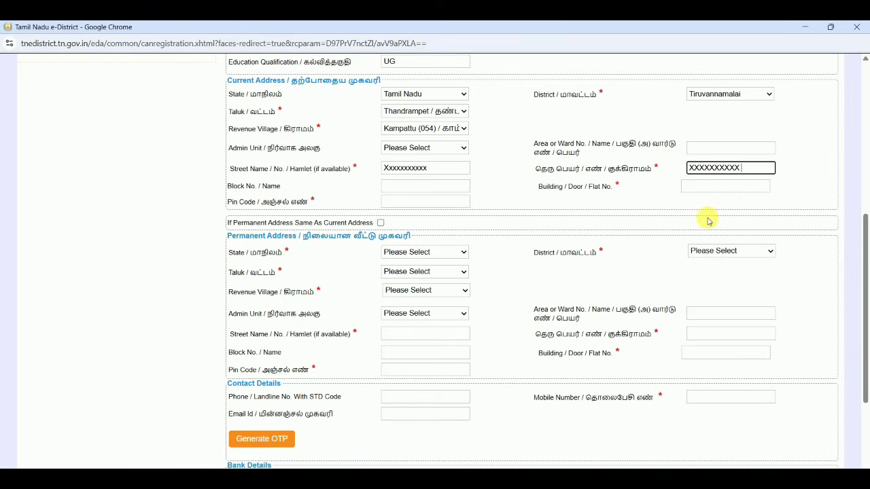
{"action": "type", "text": " N"}
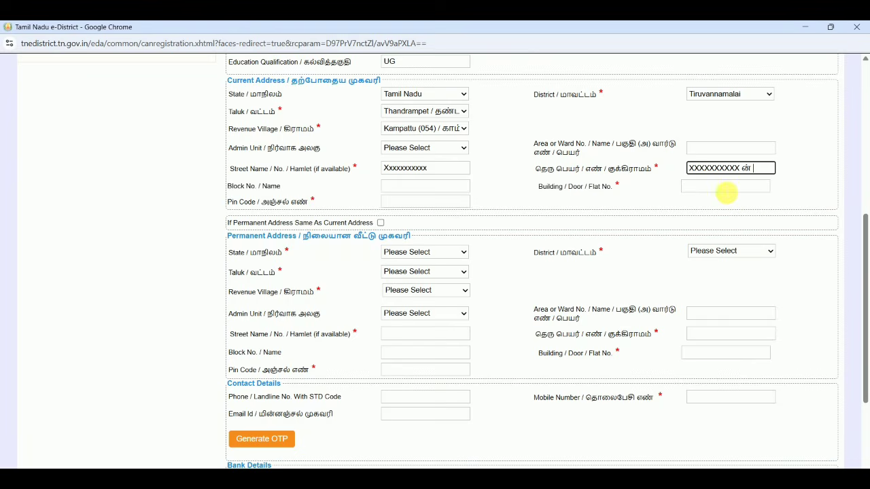
Step: Fill in the building/door number and the postal code of the current address
{"action": "left_click", "coordinate": [725, 193]}
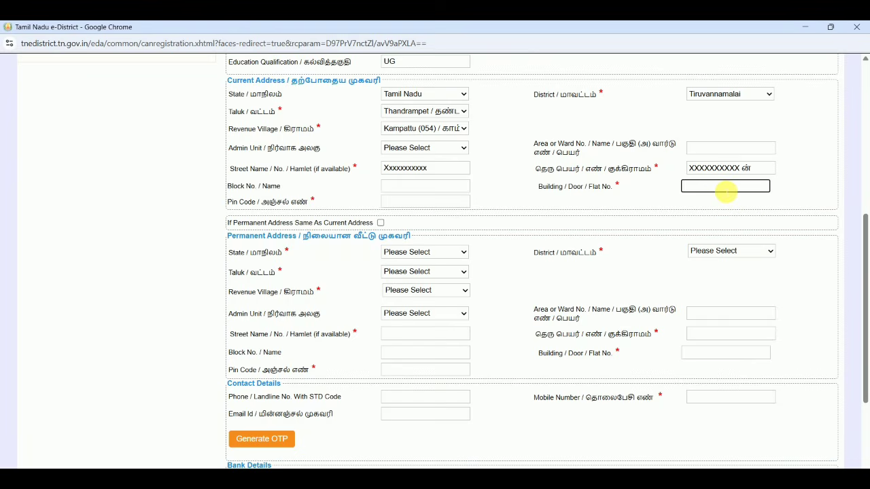
{"action": "type", "text": "XXXXX"}
{"action": "left_click", "coordinate": [582, 223]}
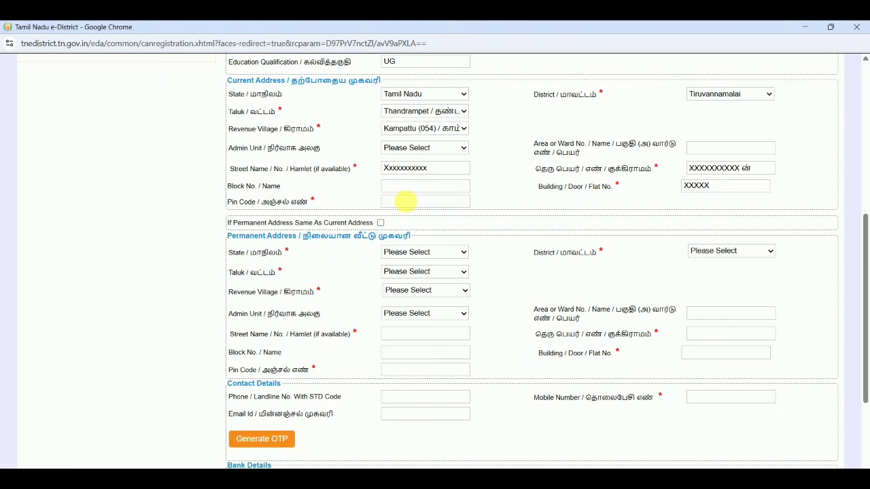
{"action": "left_click", "coordinate": [405, 201]}
{"action": "type", "text": "6"}
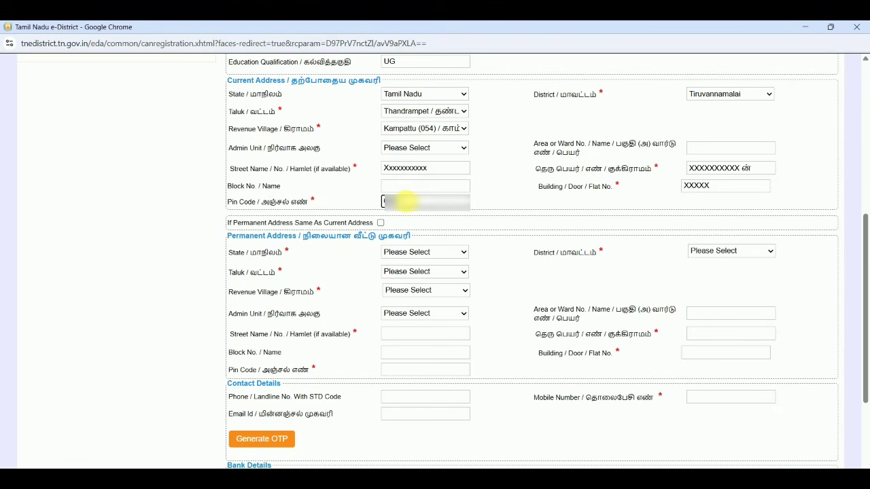
{"action": "left_click", "coordinate": [498, 221]}
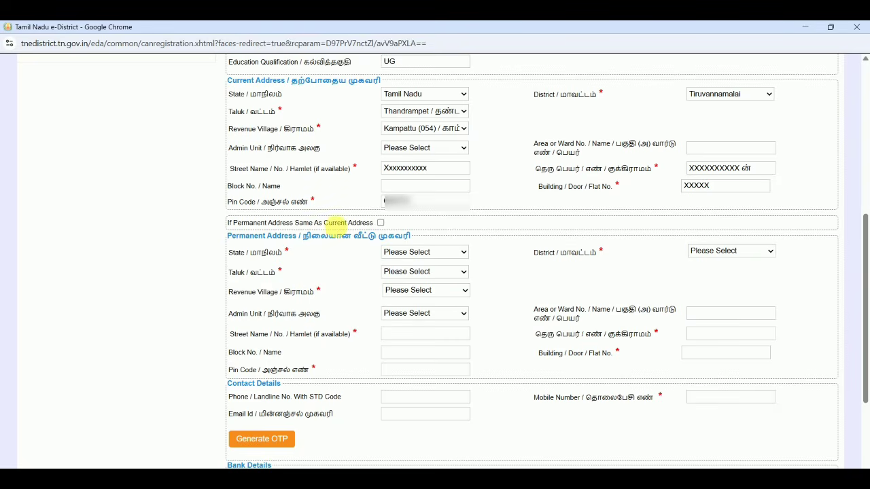
Step: Mark the permanent address as the same as the current address and accept the self-declaration
{"action": "left_click", "coordinate": [381, 223]}
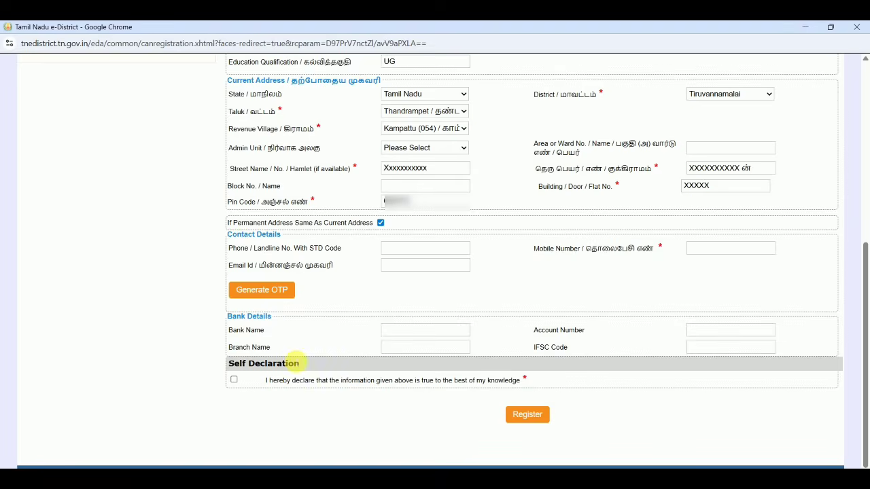
{"action": "left_click", "coordinate": [233, 379]}
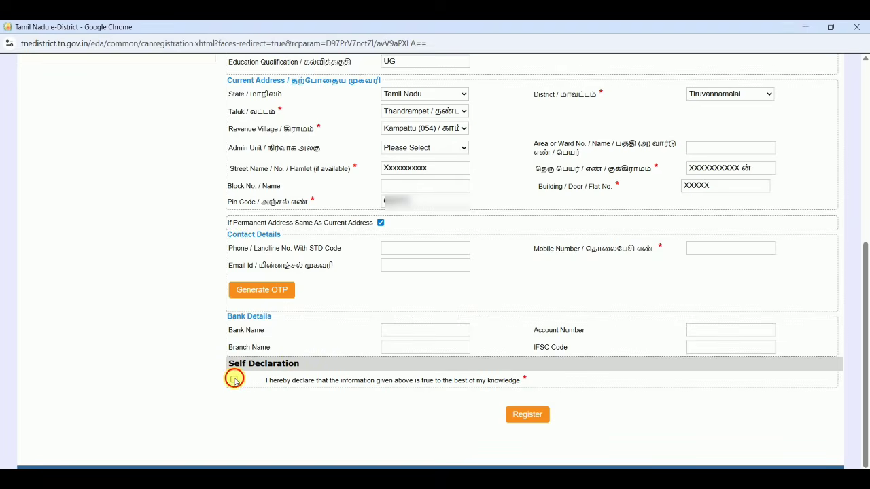